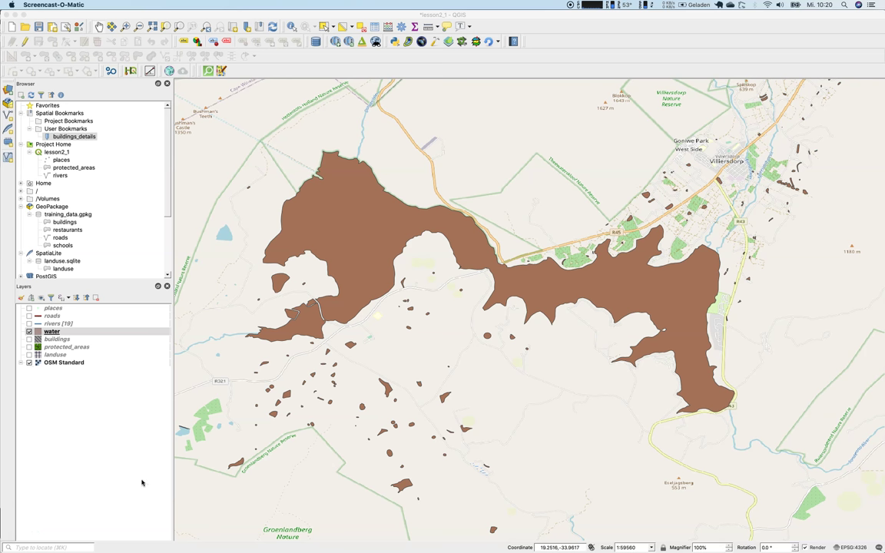
# Open the water layer's Simple fill and browse the symbol layer types, keeping Simple fill
pyautogui.doubleClick(52, 331)
pyautogui.click(265, 52)
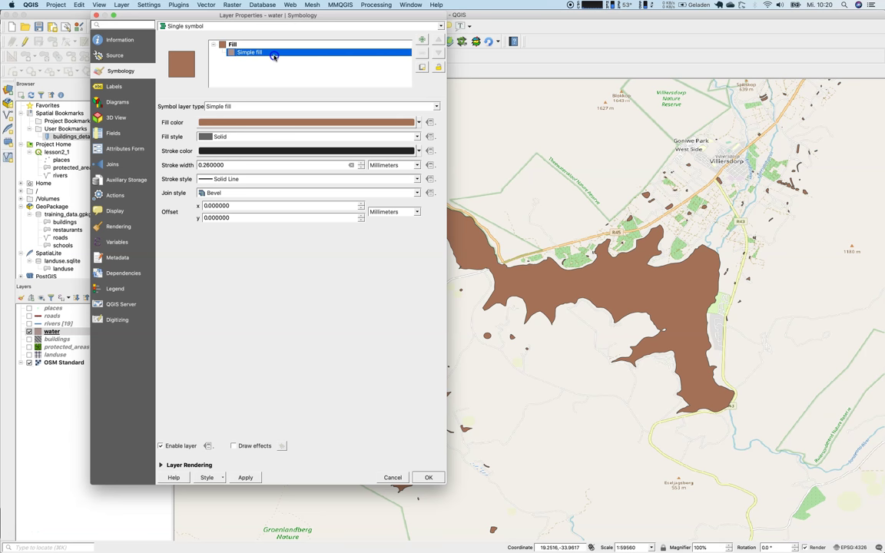
pyautogui.click(269, 105)
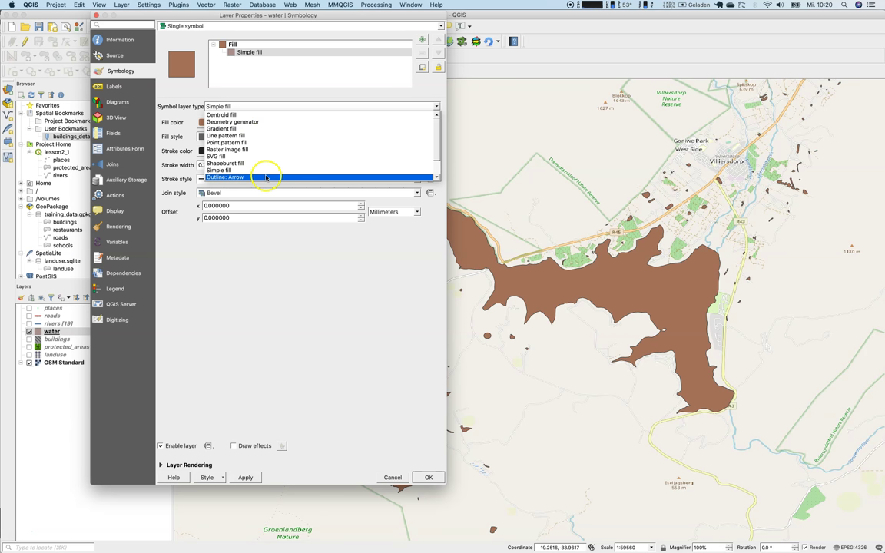
pyautogui.click(257, 240)
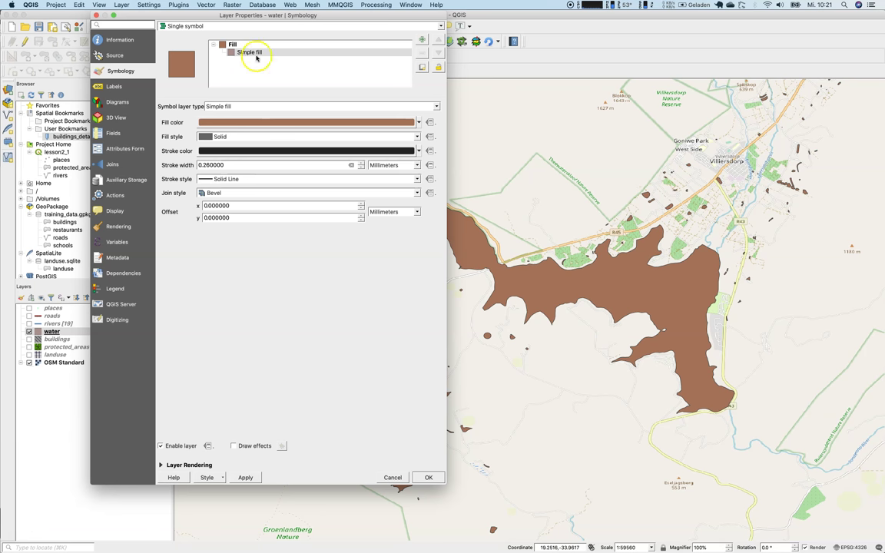
# Change the water symbol layer type to Geometry generator
pyautogui.click(247, 106)
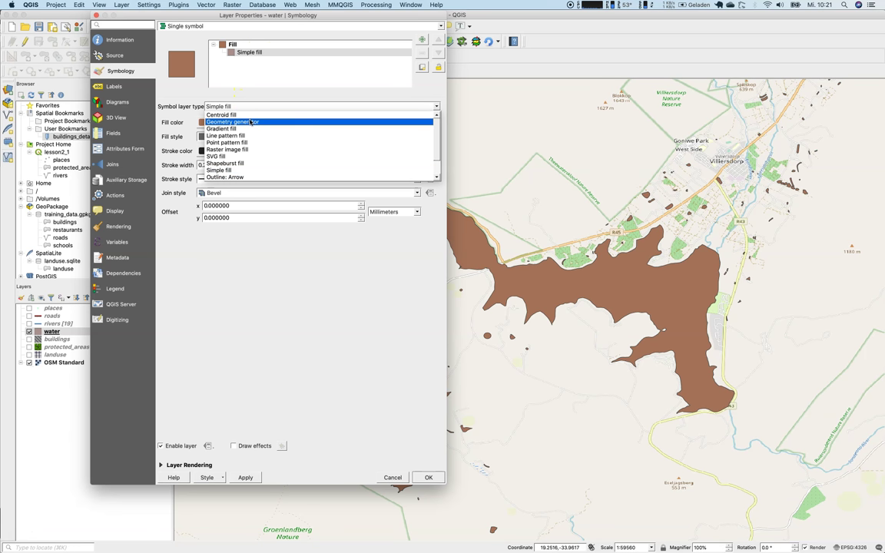
pyautogui.click(250, 121)
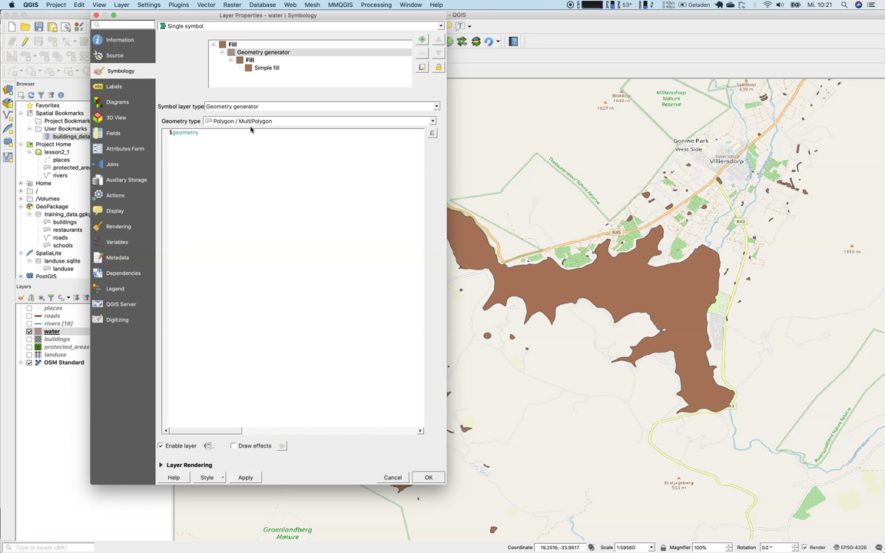
pyautogui.click(249, 150)
pyautogui.click(246, 123)
# Inspect the $geometry expression and apply the Polygon / MultiPolygon generator
pyautogui.doubleClick(190, 133)
pyautogui.click(196, 135)
pyautogui.moveTo(200, 133)
pyautogui.mouseDown()
pyautogui.moveTo(163, 134)
pyautogui.moveTo(204, 132)
pyautogui.mouseUp()
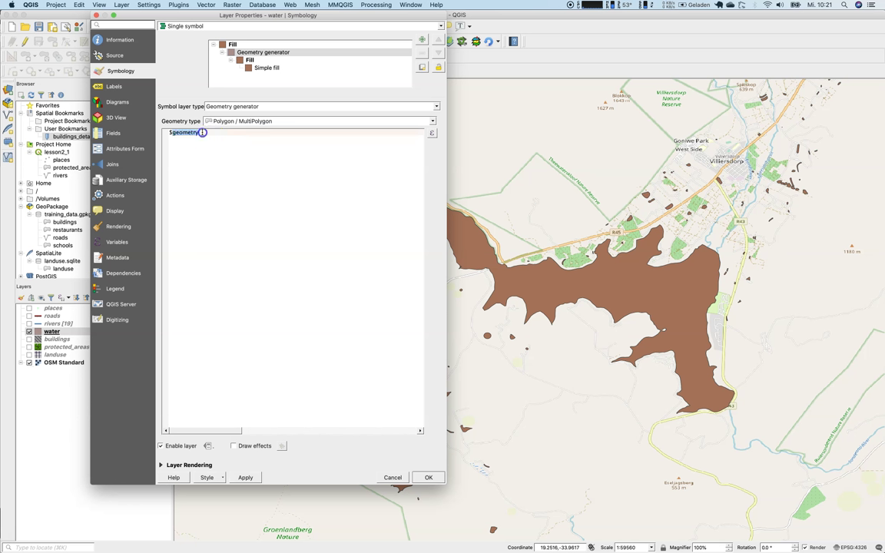
pyautogui.click(245, 477)
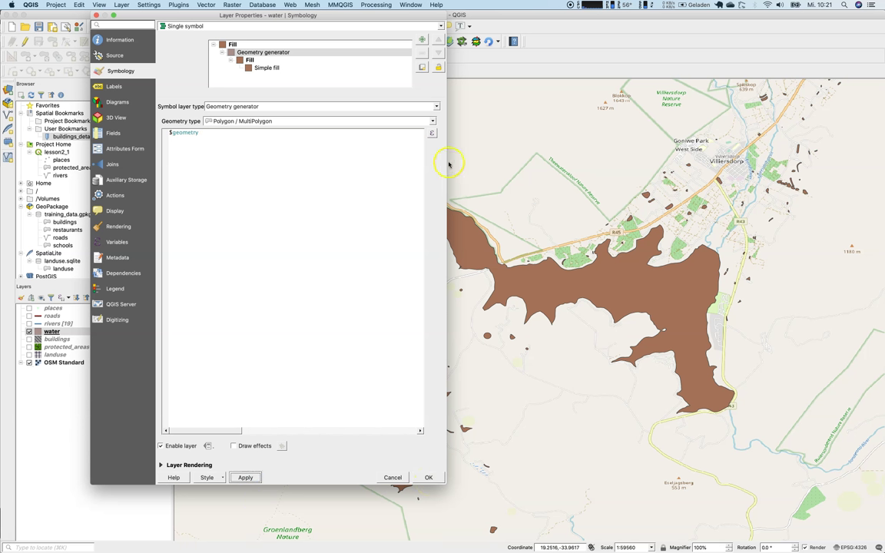
# Apply Point / MultiPoint output as a test, then revert to Polygon / MultiPolygon
pyautogui.click(433, 121)
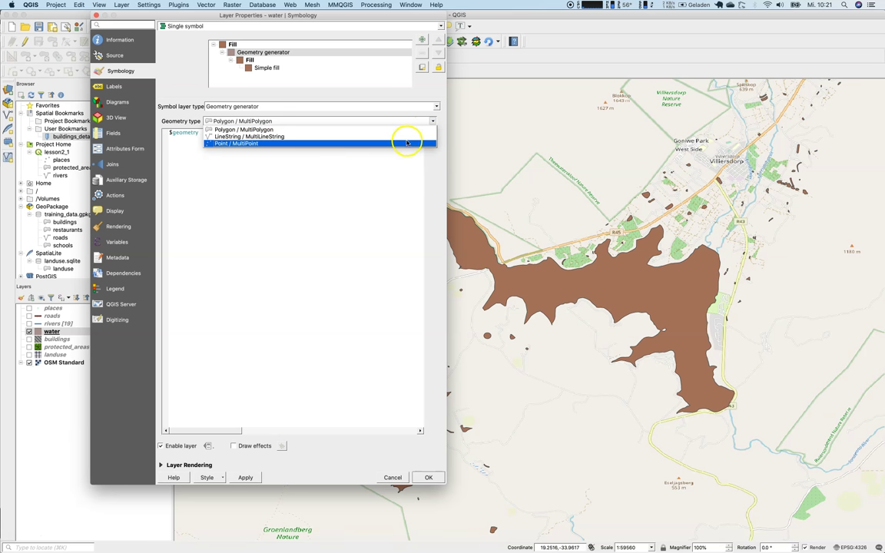
pyautogui.click(406, 142)
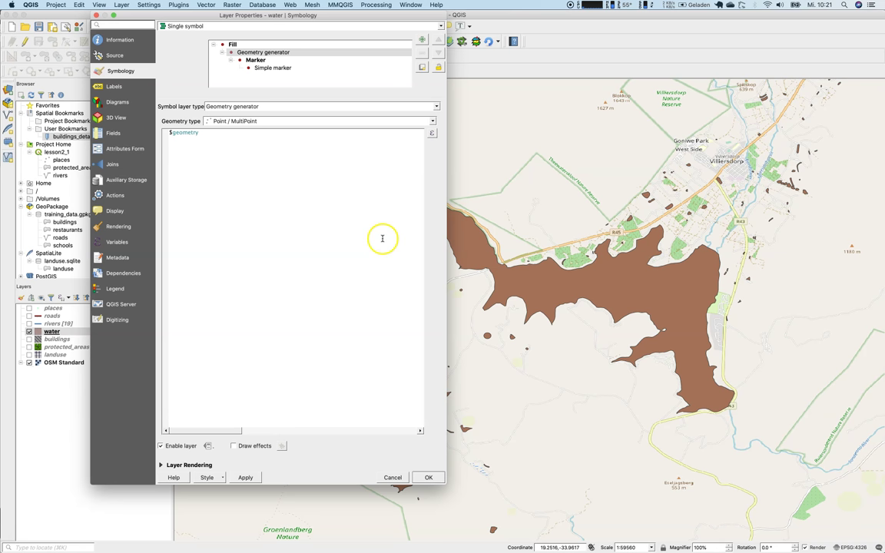
pyautogui.click(247, 477)
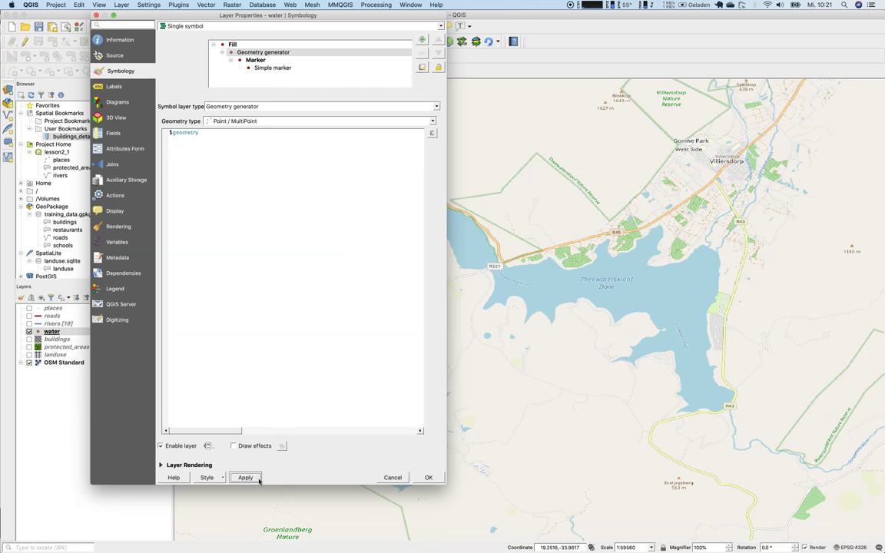
pyautogui.click(296, 121)
pyautogui.click(297, 130)
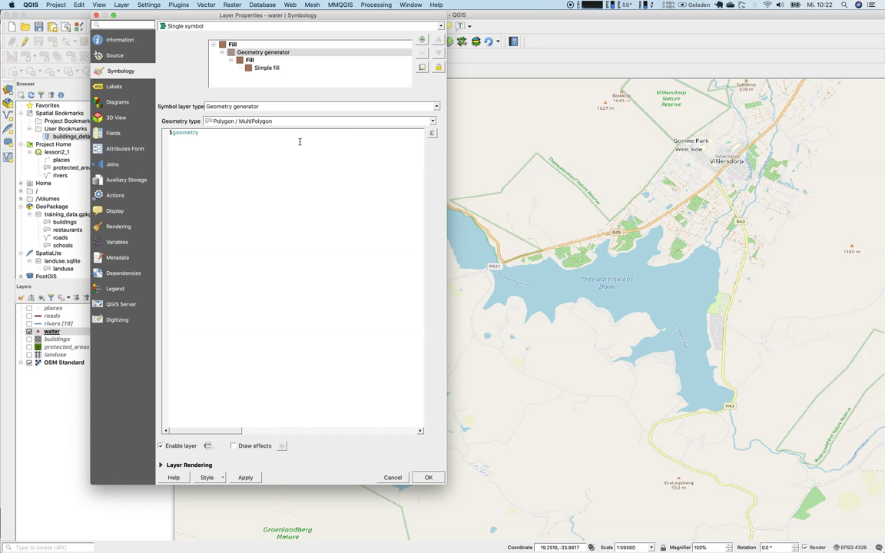
# Wrap the expression as centroid($geometry) and set the output to Point / MultiPoint
pyautogui.click(174, 137)
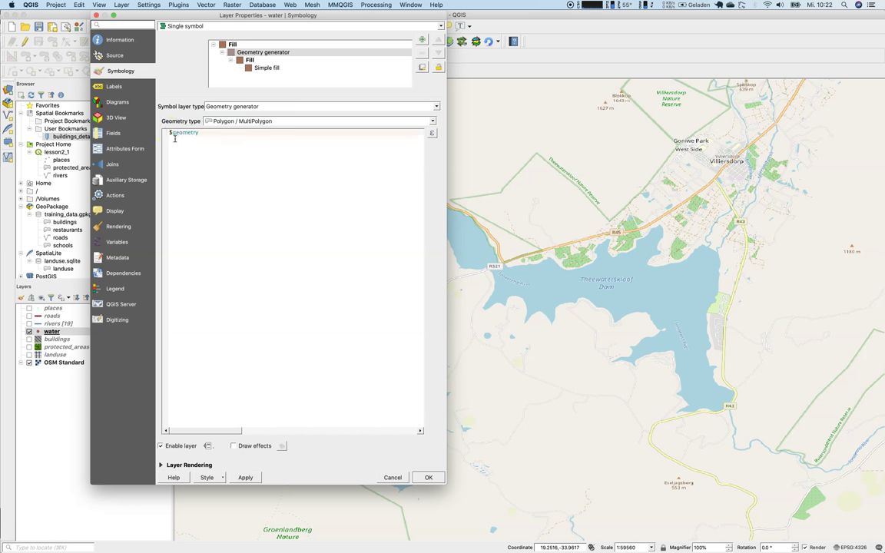
pyautogui.write('centroid(')
pyautogui.click(232, 123)
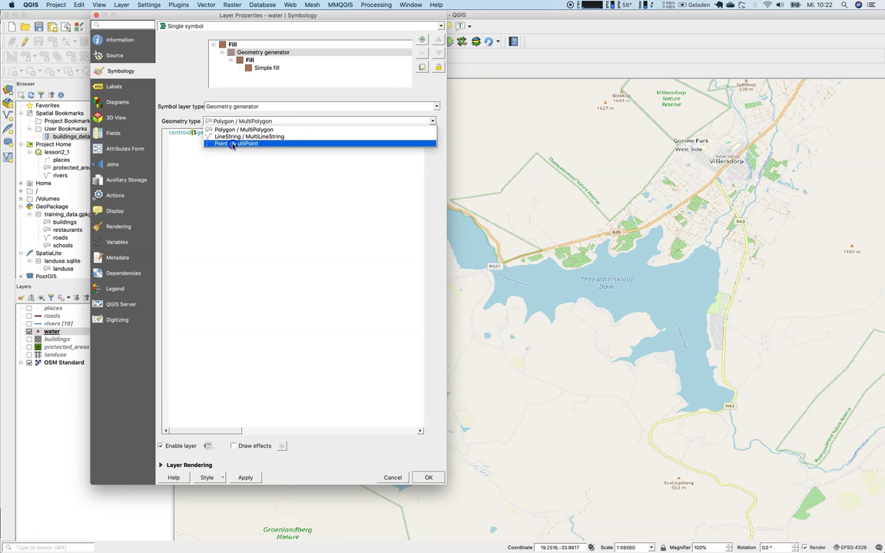
pyautogui.click(230, 142)
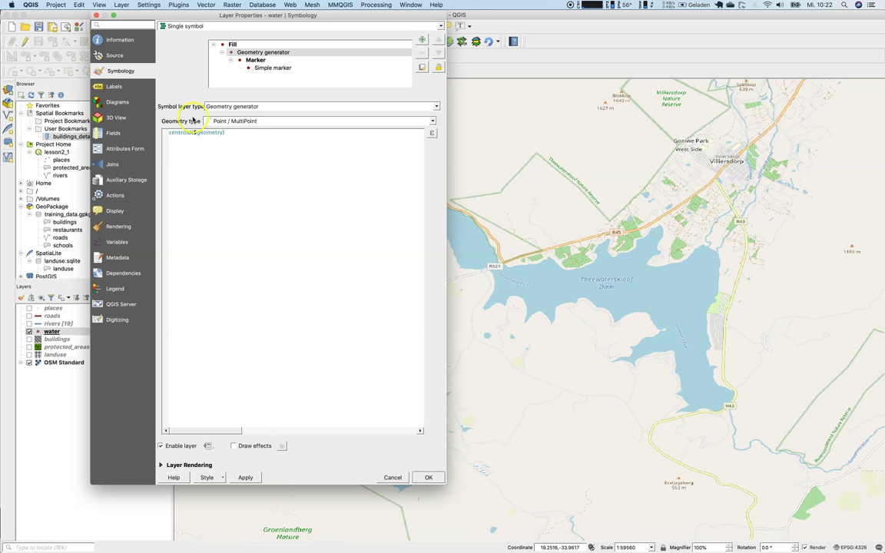
pyautogui.click(277, 120)
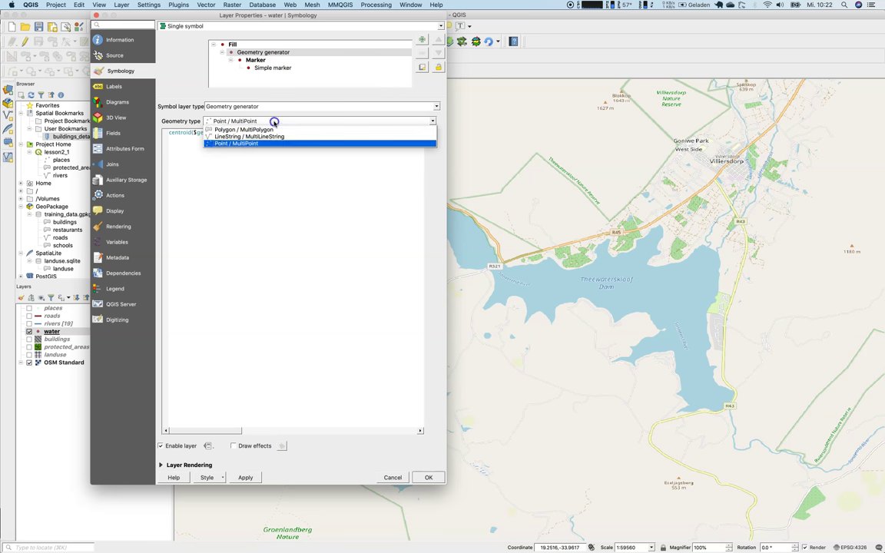
pyautogui.click(277, 128)
pyautogui.click(272, 122)
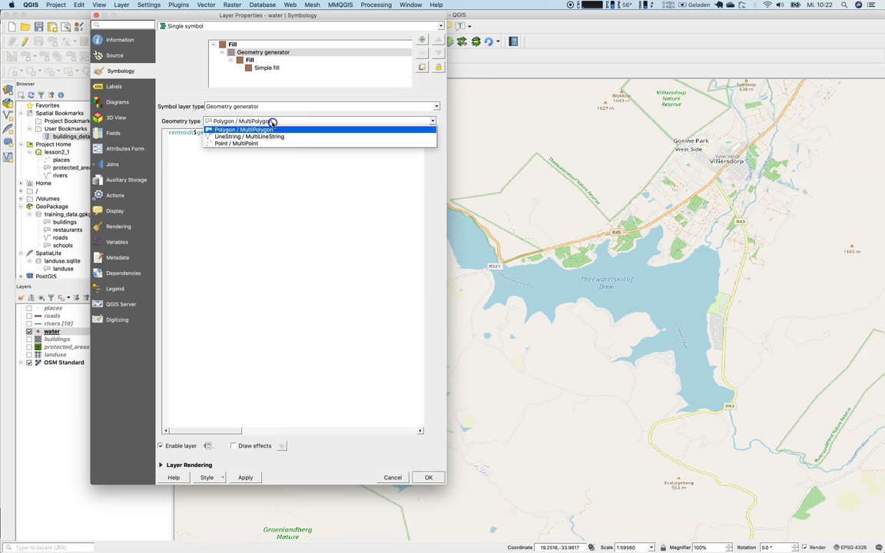
pyautogui.click(273, 145)
pyautogui.click(273, 121)
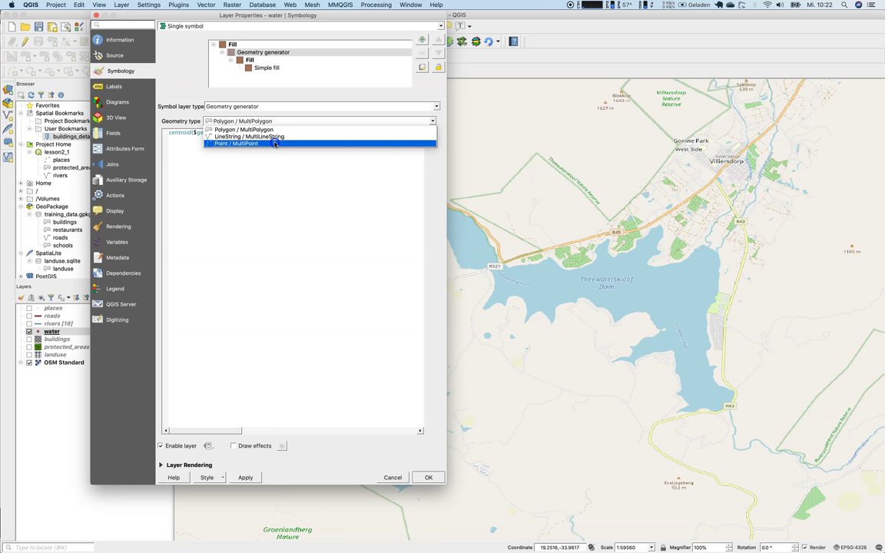
pyautogui.click(273, 139)
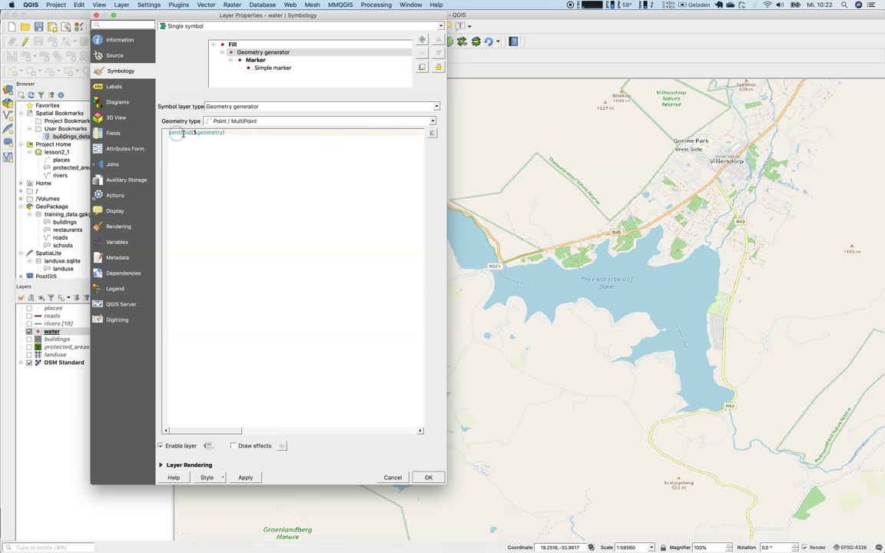
pyautogui.click(202, 132)
pyautogui.moveTo(202, 133); pyautogui.dragTo(223, 132)
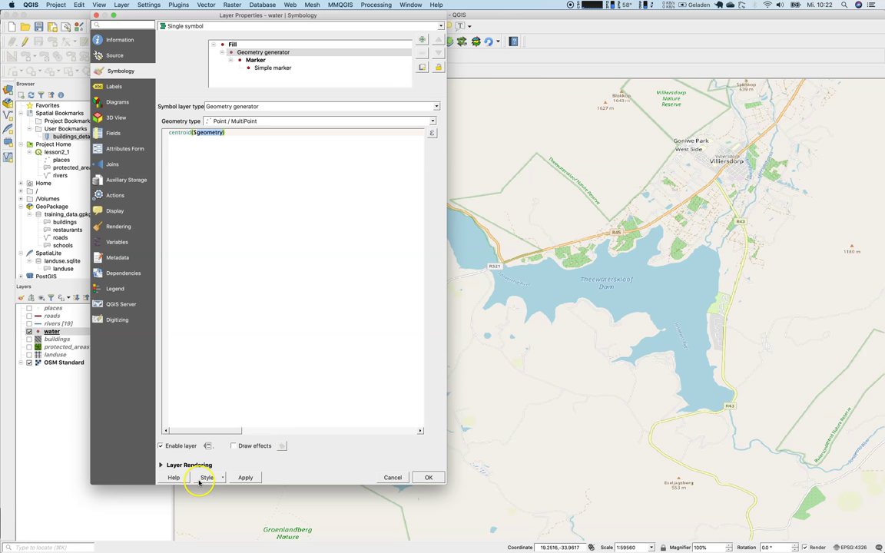
# Apply the centroid markers, close the dialog, zoom into the map, and reopen the water layer's properties
pyautogui.click(260, 475)
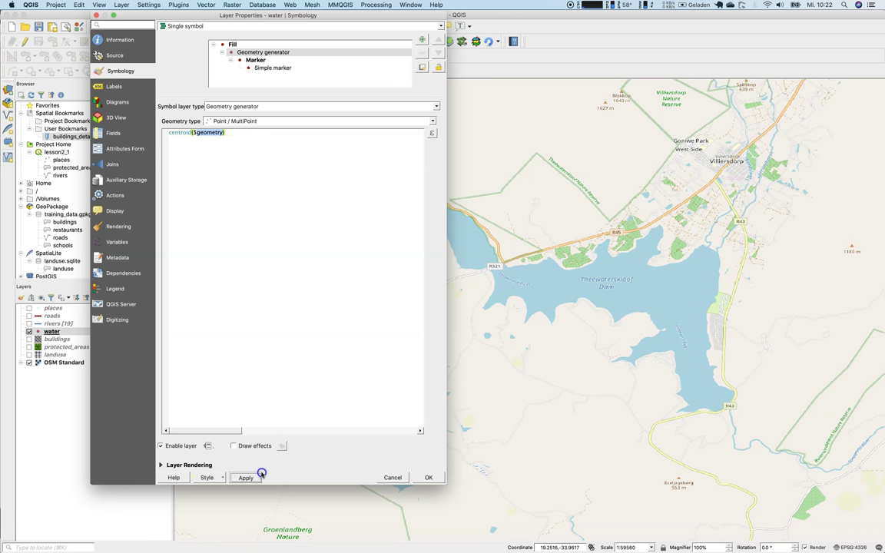
pyautogui.click(427, 478)
pyautogui.scroll(4, 493, 338)
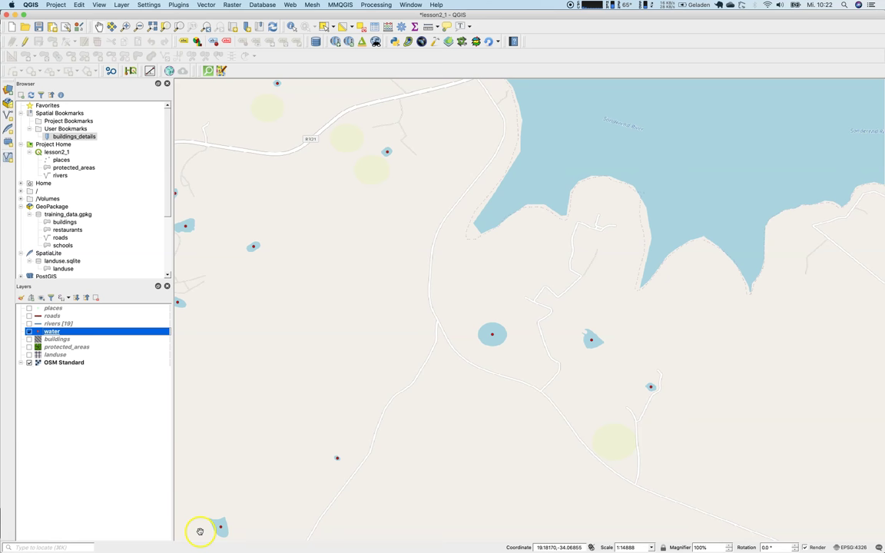
pyautogui.doubleClick(46, 331)
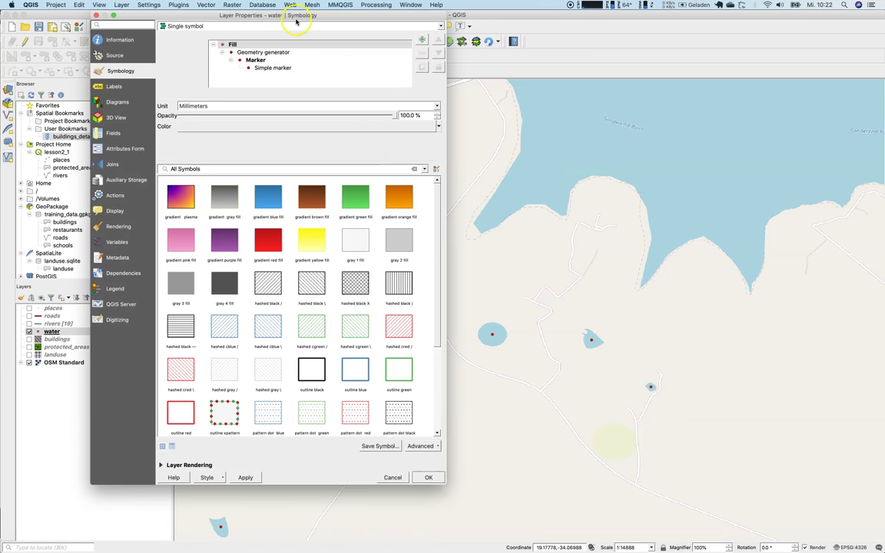
# Add a Simple fill layer to the water symbol beneath the centroid generator
pyautogui.click(270, 44)
pyautogui.click(421, 39)
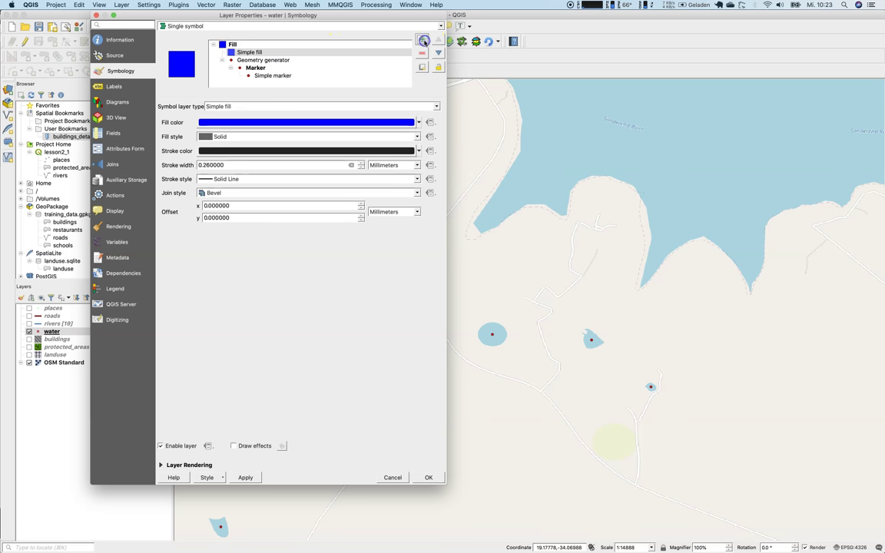
pyautogui.click(259, 61)
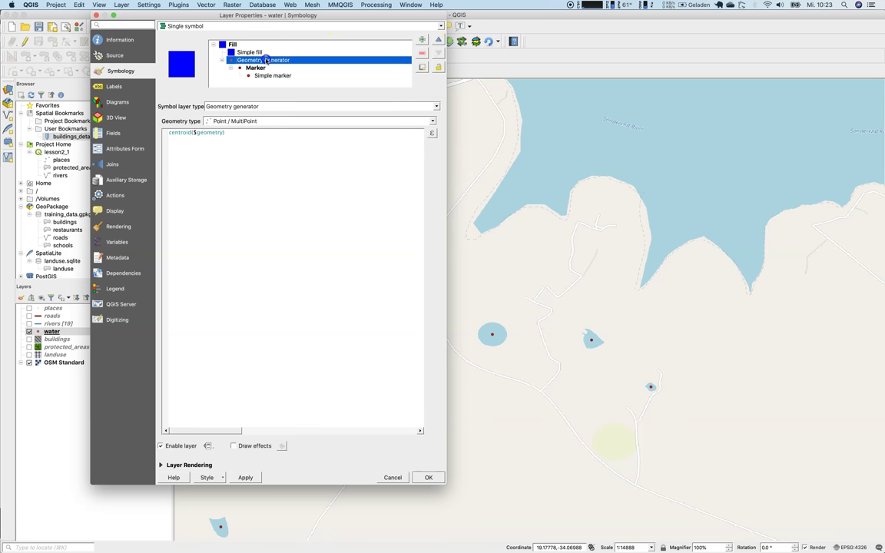
pyautogui.click(259, 52)
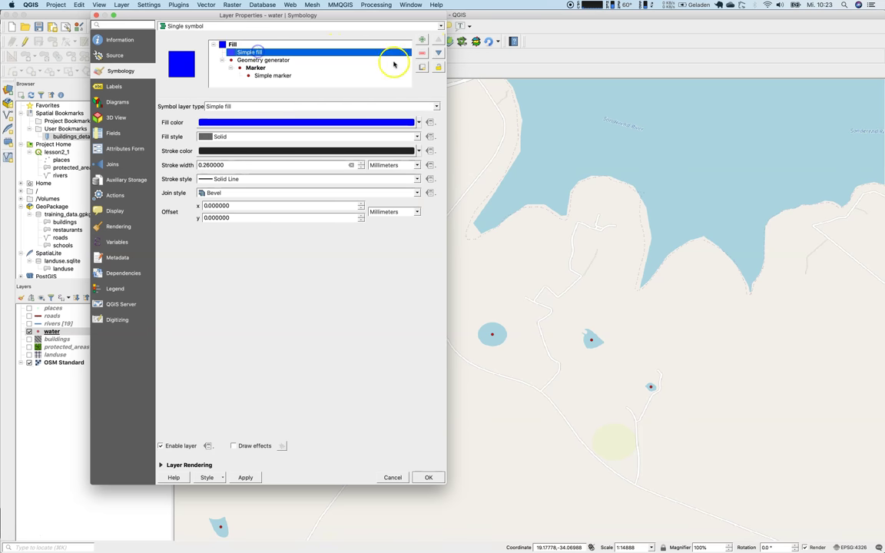
pyautogui.click(438, 52)
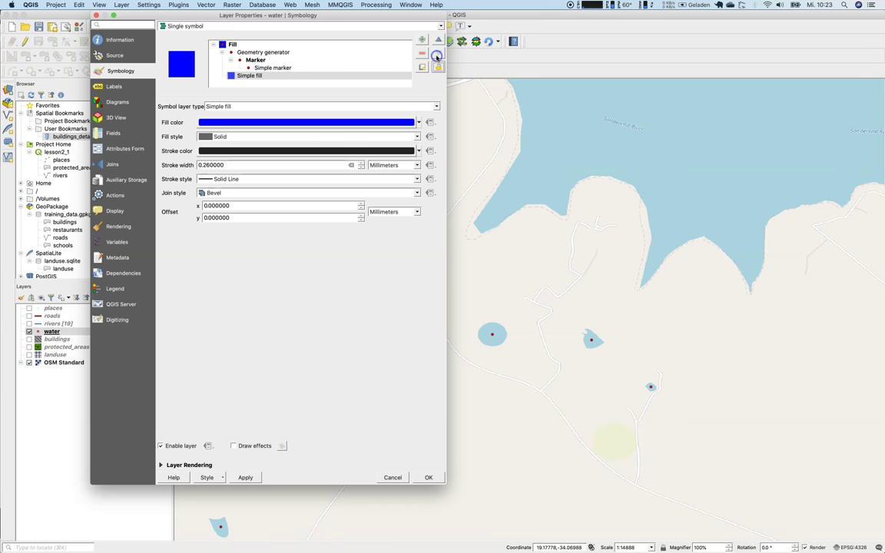
# Colour the new fill blue #1a7eb7 and apply it to the water layer
pyautogui.click(208, 122)
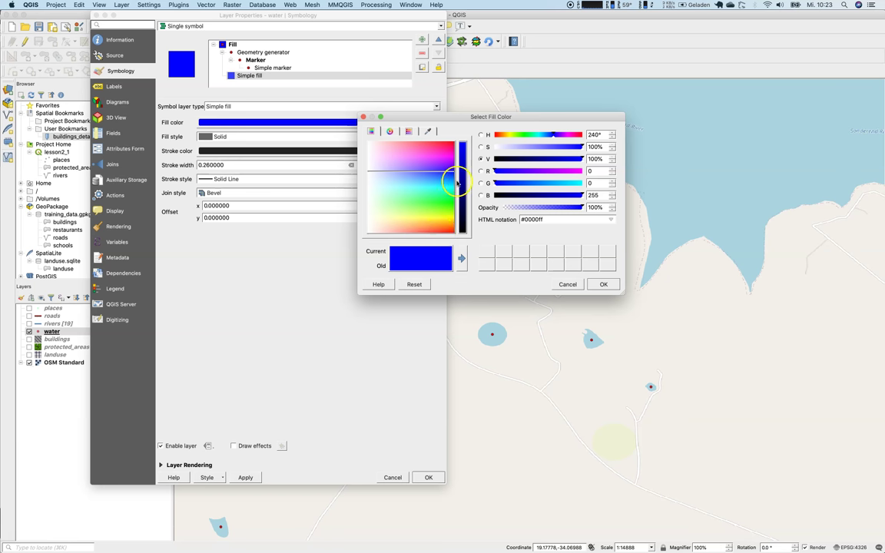
pyautogui.moveTo(433, 178); pyautogui.dragTo(444, 180)
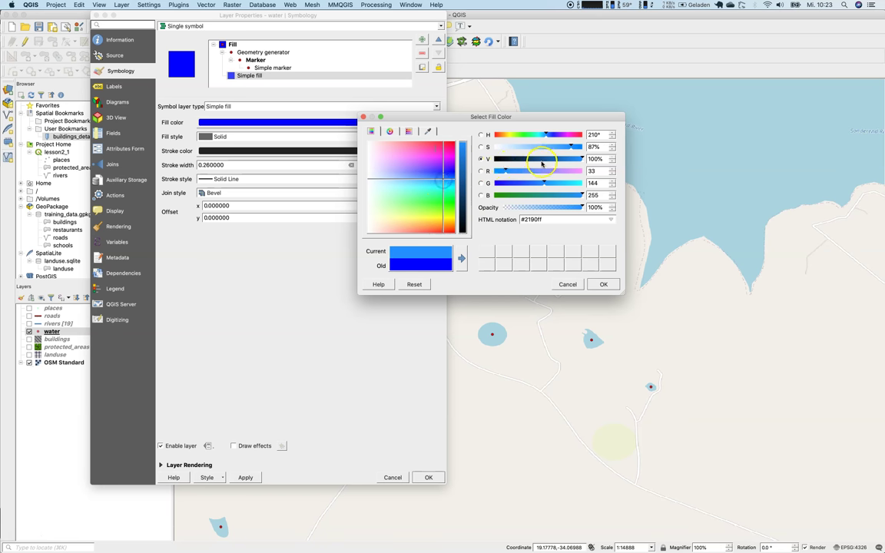
pyautogui.click(566, 158)
pyautogui.moveTo(545, 135); pyautogui.dragTo(540, 136)
pyautogui.click(548, 195)
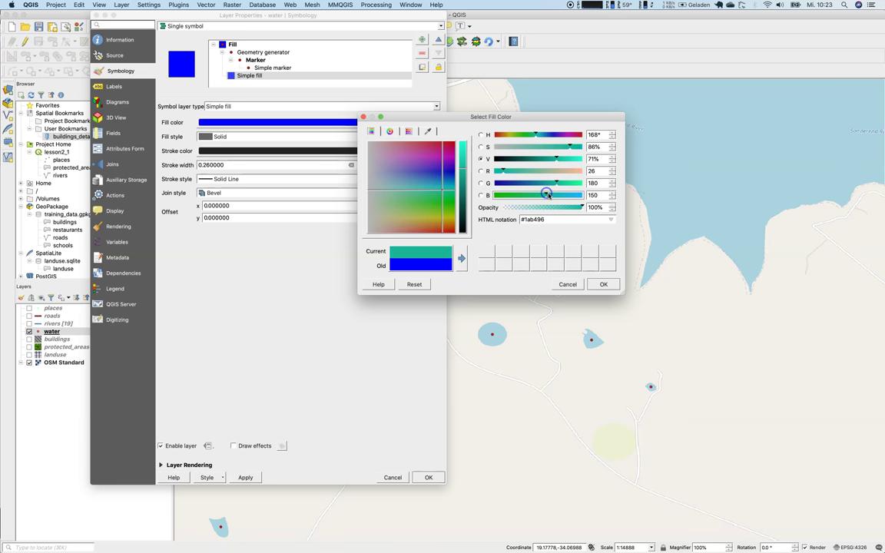
pyautogui.click(554, 196)
pyautogui.click(539, 184)
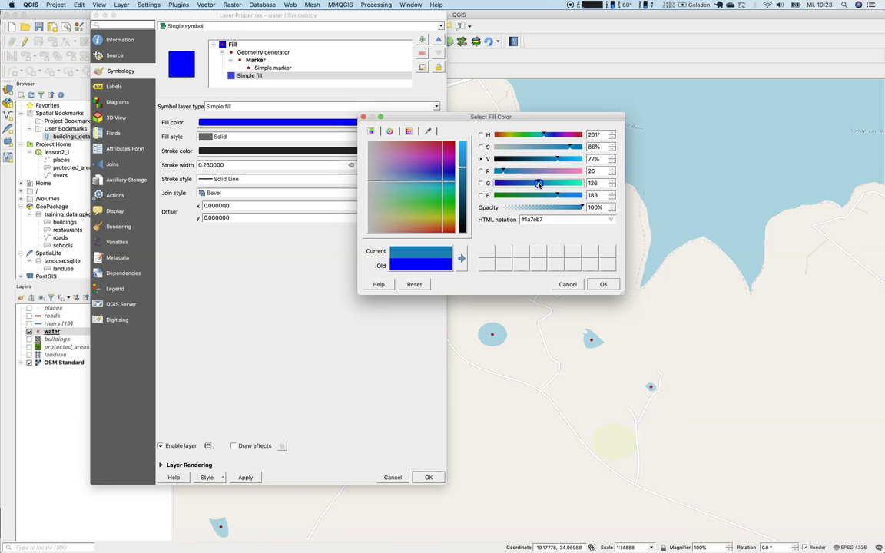
pyautogui.click(603, 284)
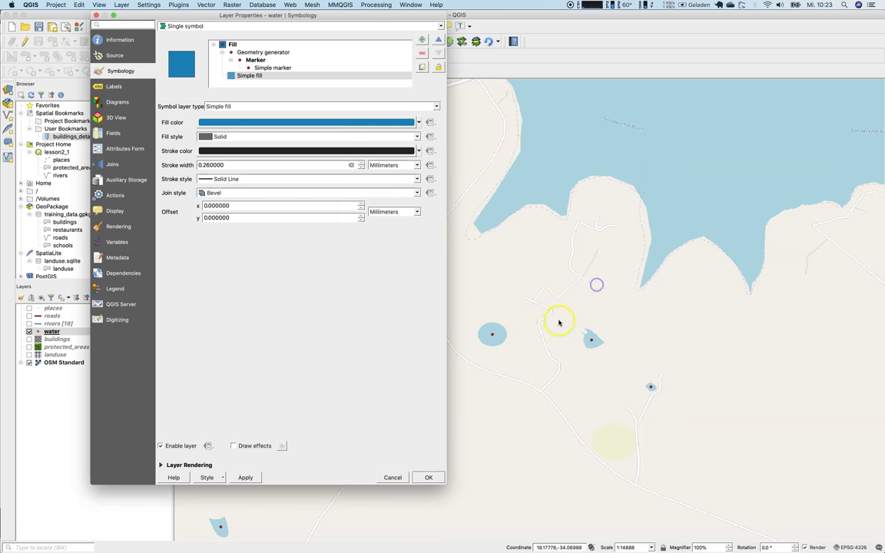
pyautogui.click(245, 477)
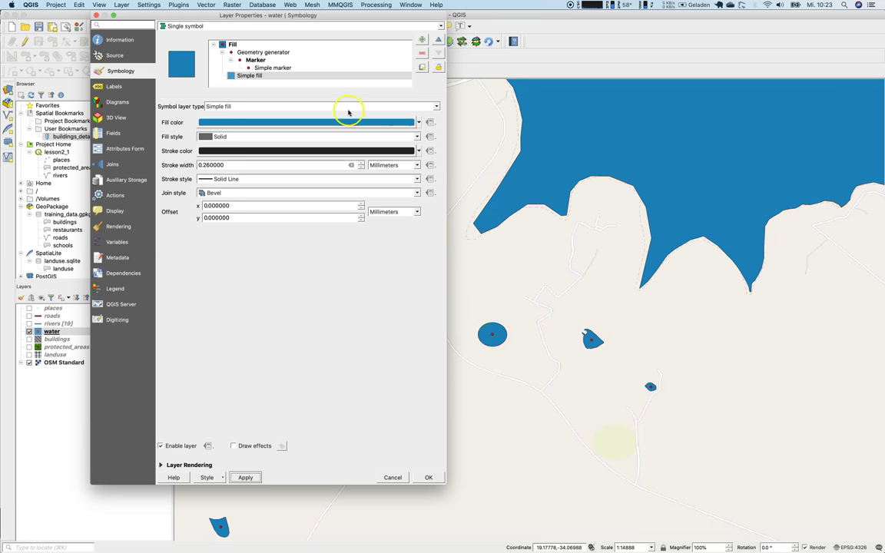
pyautogui.click(250, 52)
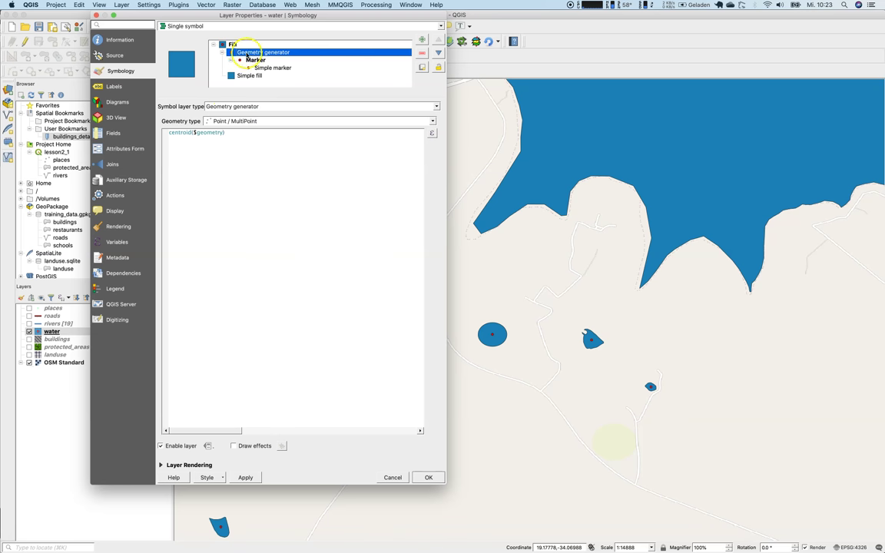
# Set the centroid marker's fill colour to blue and apply it
pyautogui.click(258, 68)
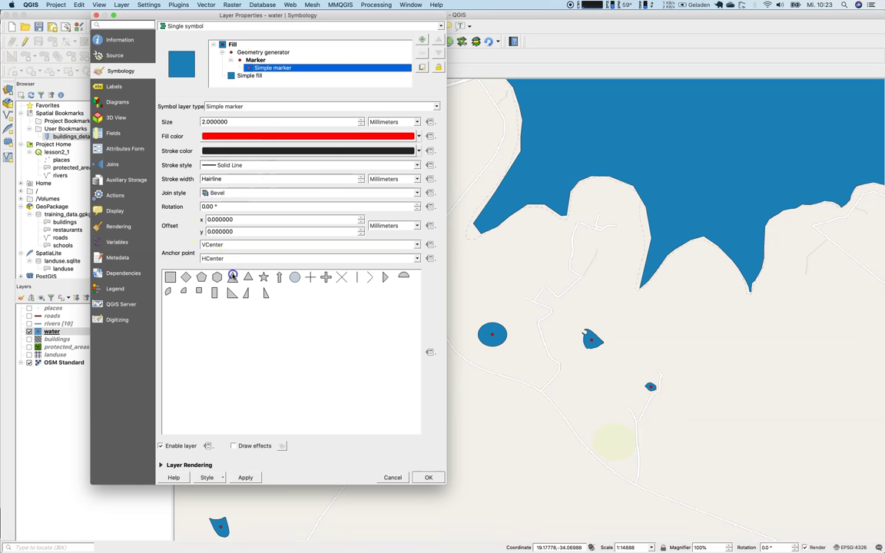
pyautogui.click(257, 136)
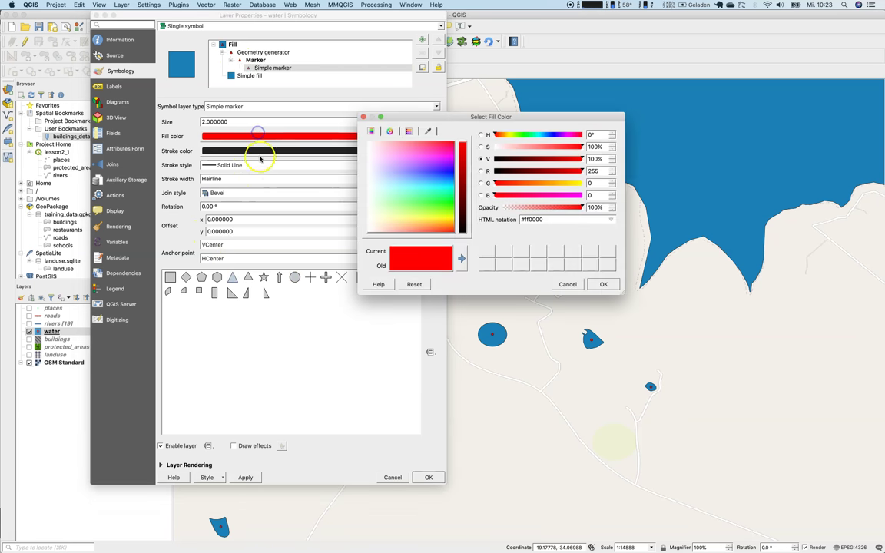
pyautogui.click(415, 167)
pyautogui.click(603, 284)
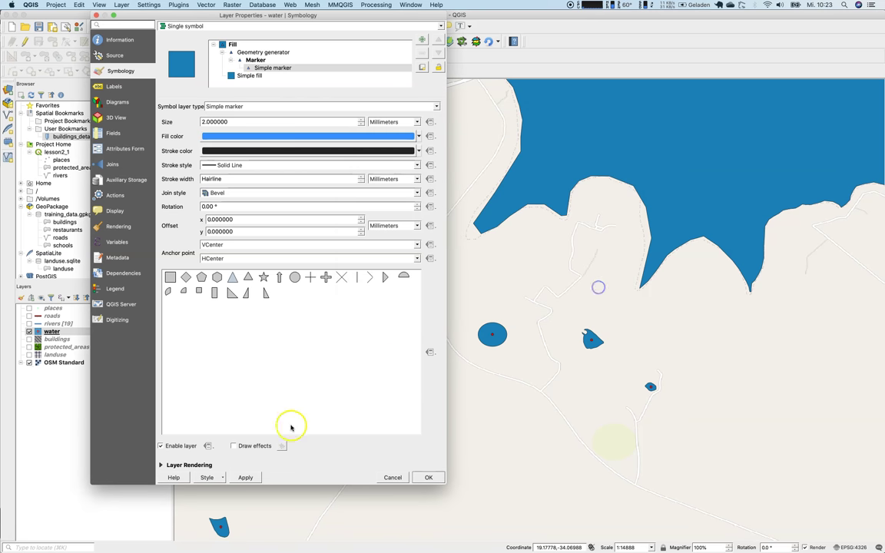
pyautogui.click(245, 477)
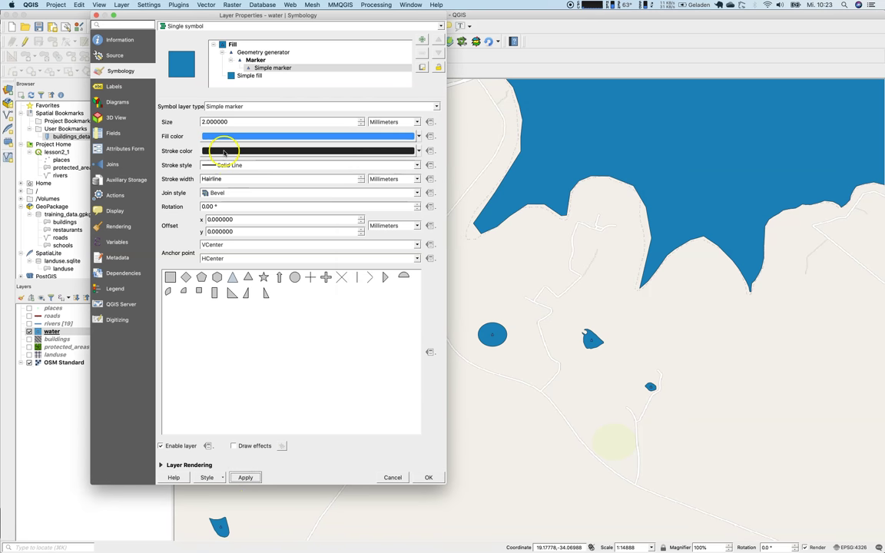
# Set the marker size to 8 and close the properties with OK
pyautogui.click(201, 121)
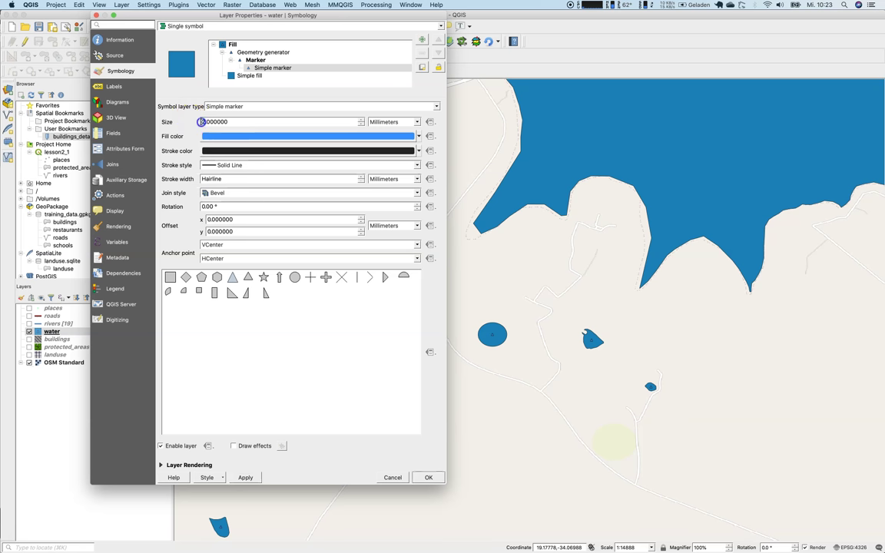
pyautogui.write('8')
pyautogui.click(429, 477)
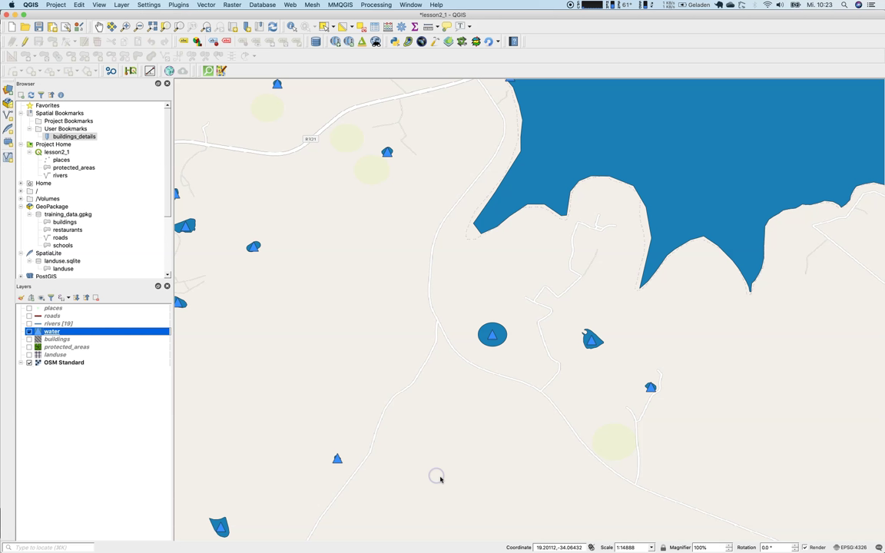
# Reopen the water layer's symbology on the Geometry generator layer
pyautogui.click(442, 471)
pyautogui.doubleClick(54, 331)
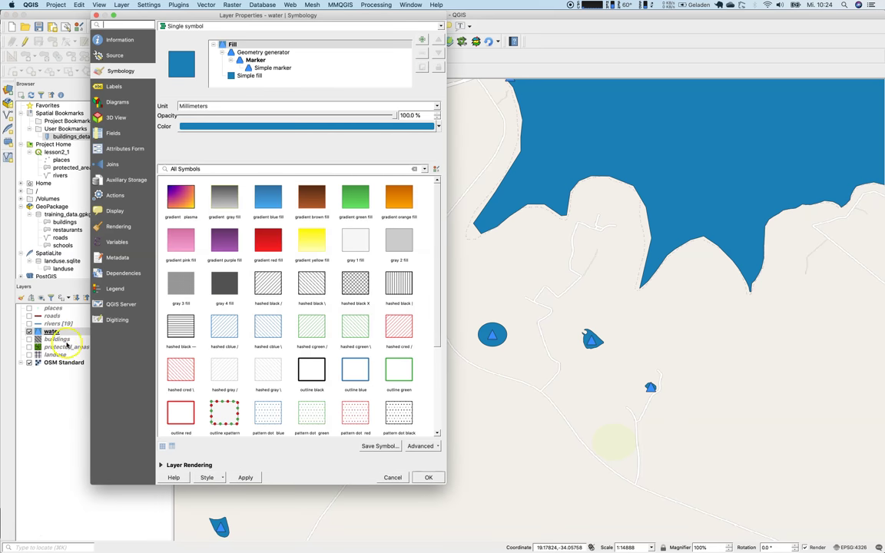
pyautogui.click(258, 51)
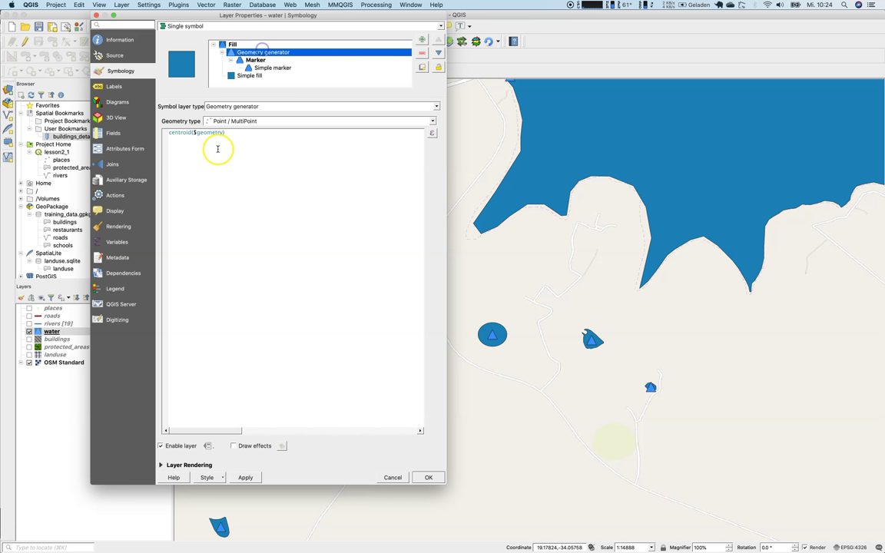
# Clear the centroid($geometry) expression, keeping Point / MultiPoint as the geometry type
pyautogui.tripleClick(232, 134)
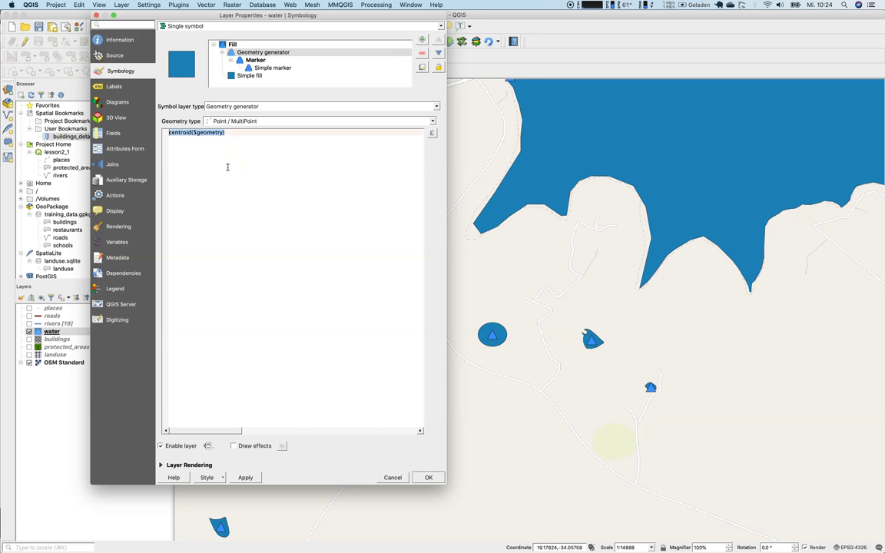
pyautogui.click(268, 121)
pyautogui.click(263, 144)
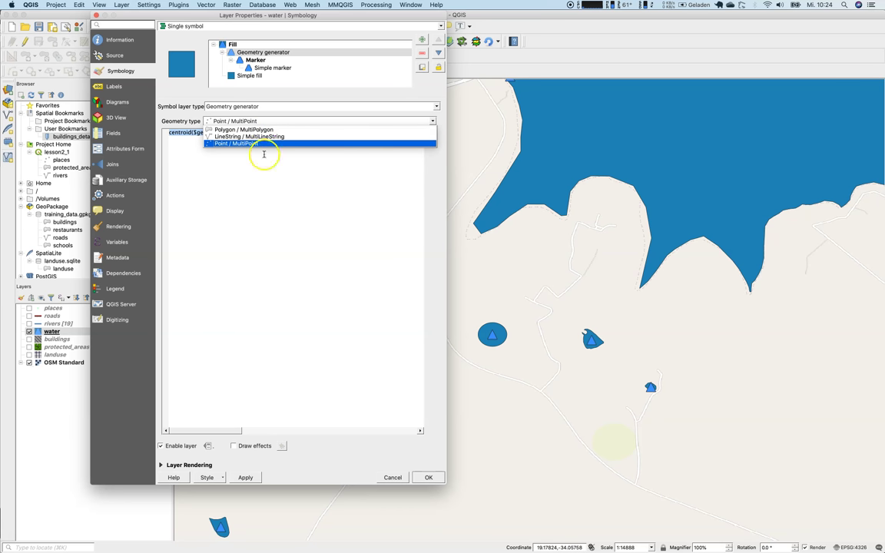
pyautogui.moveTo(197, 134)
pyautogui.mouseDown()
pyautogui.moveTo(182, 135)
pyautogui.moveTo(213, 132)
pyautogui.mouseUp()
pyautogui.press('super+a')
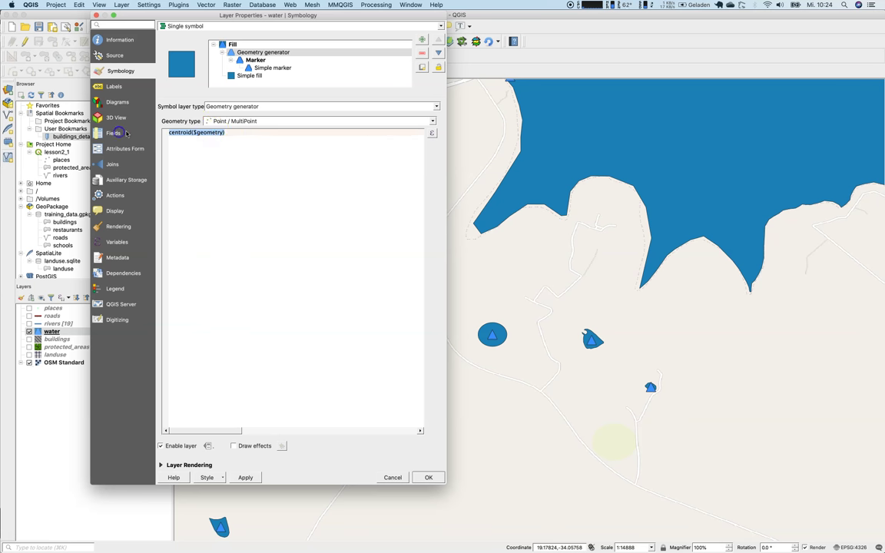
pyautogui.press('BackSpace')
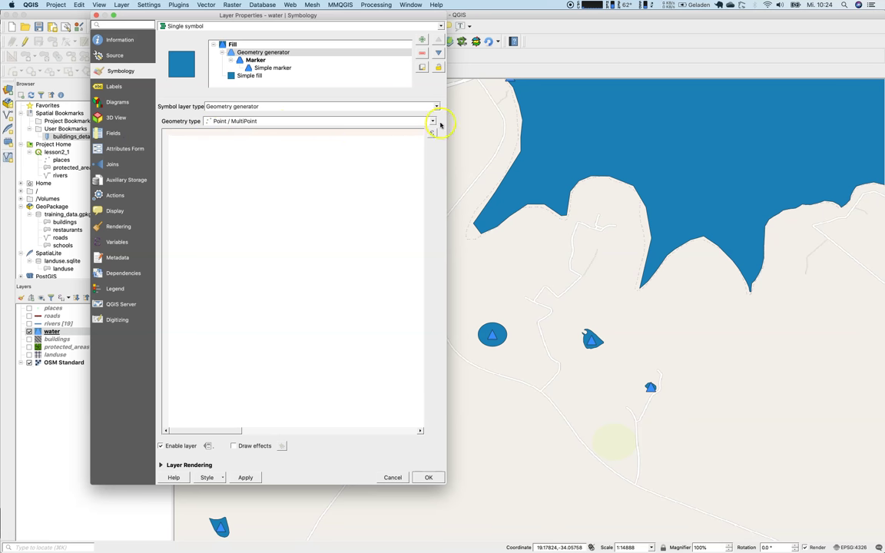
# In the expression builder, search 'poi' and insert the recent make_point expression
pyautogui.click(434, 133)
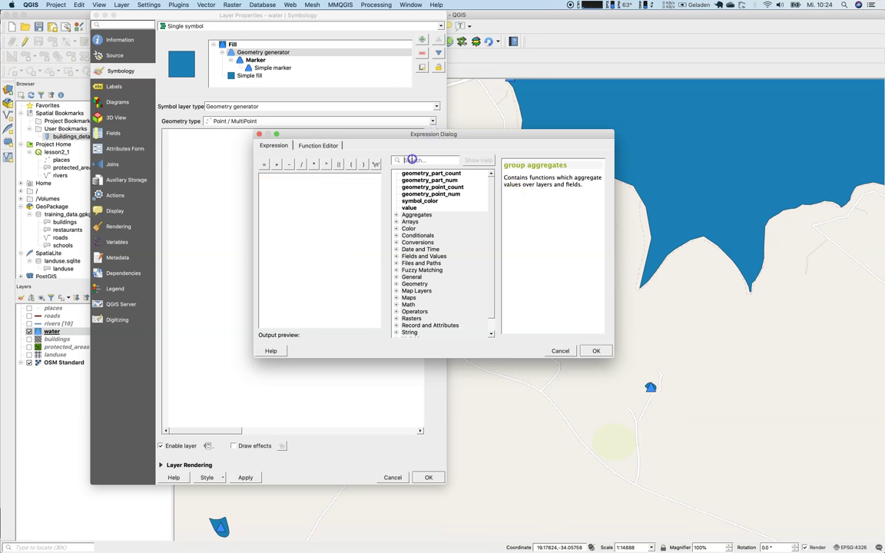
pyautogui.click(411, 160)
pyautogui.write('p')
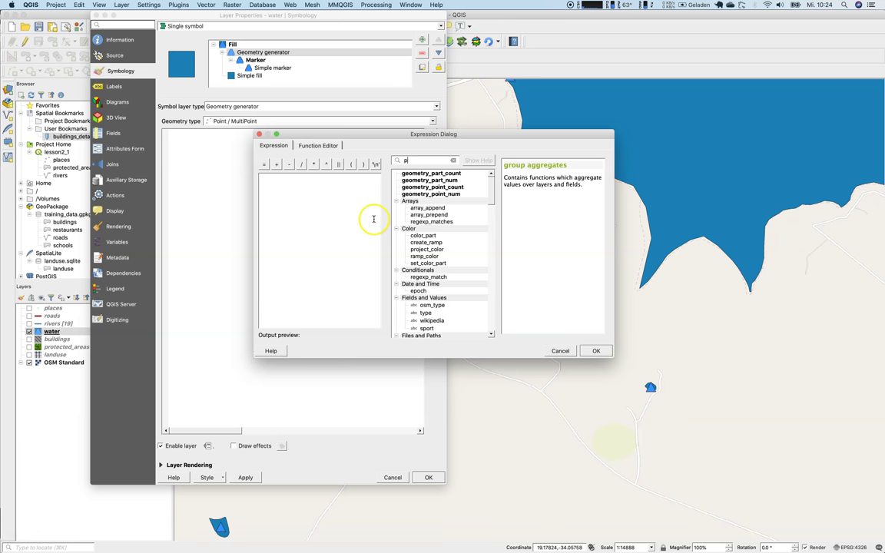
pyautogui.click(397, 202)
pyautogui.click(396, 214)
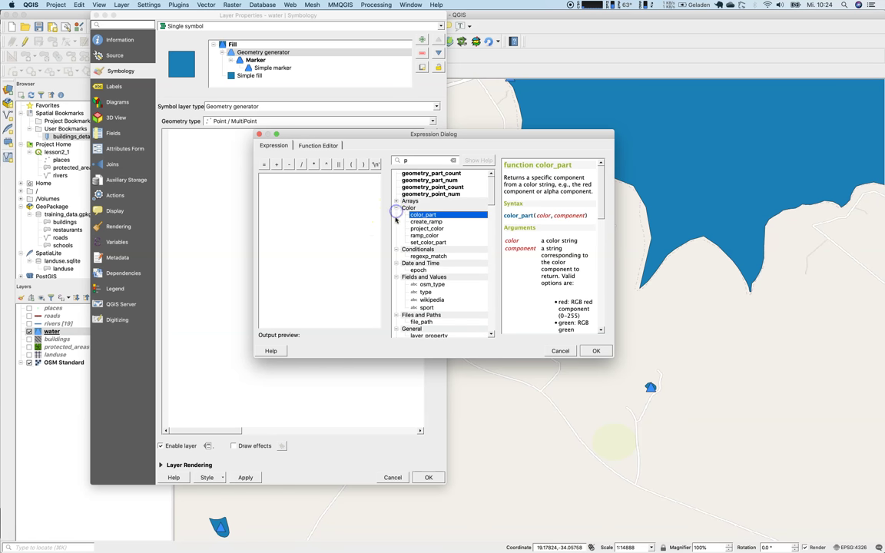
pyautogui.click(396, 208)
pyautogui.click(396, 215)
pyautogui.click(415, 160)
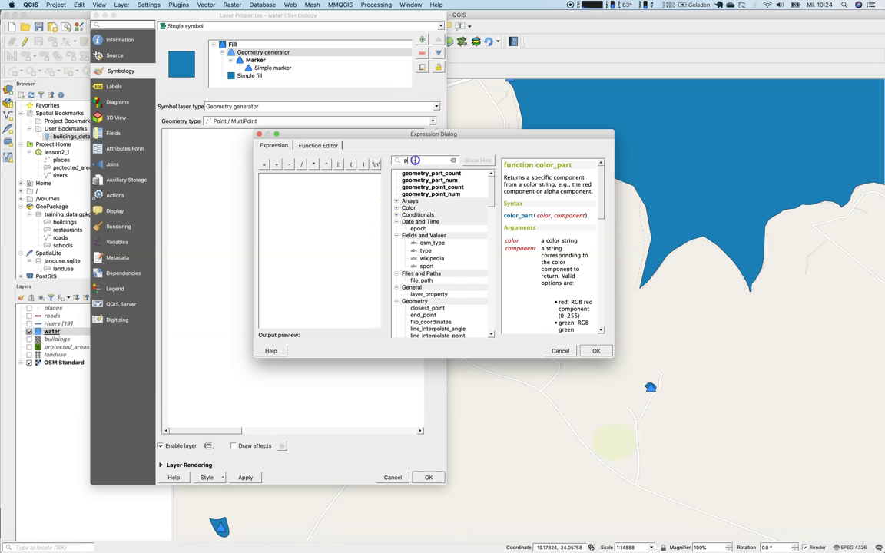
pyautogui.write('poi')
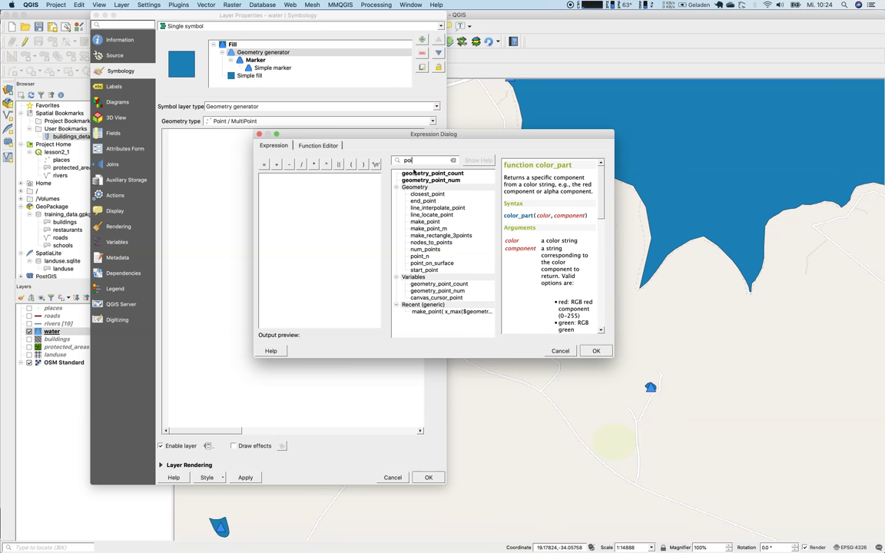
pyautogui.click(433, 311)
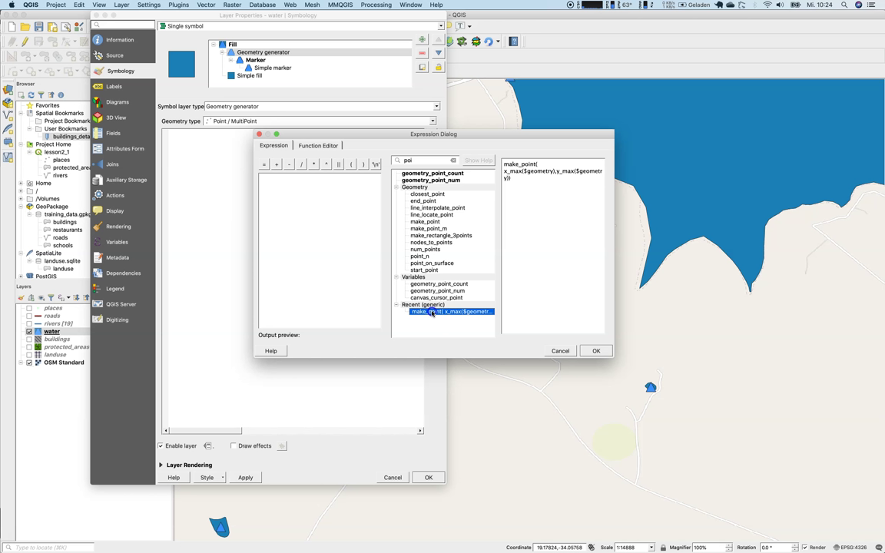
pyautogui.doubleClick(433, 312)
# Fix the comma to get make_point( x_max($geometry),y_max($geometry))
pyautogui.click(301, 223)
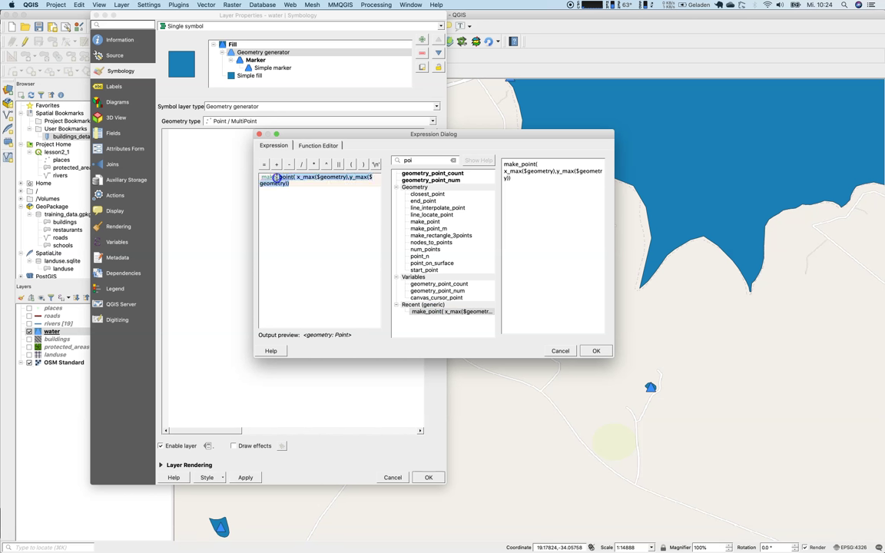
pyautogui.click(291, 184)
pyautogui.click(288, 183)
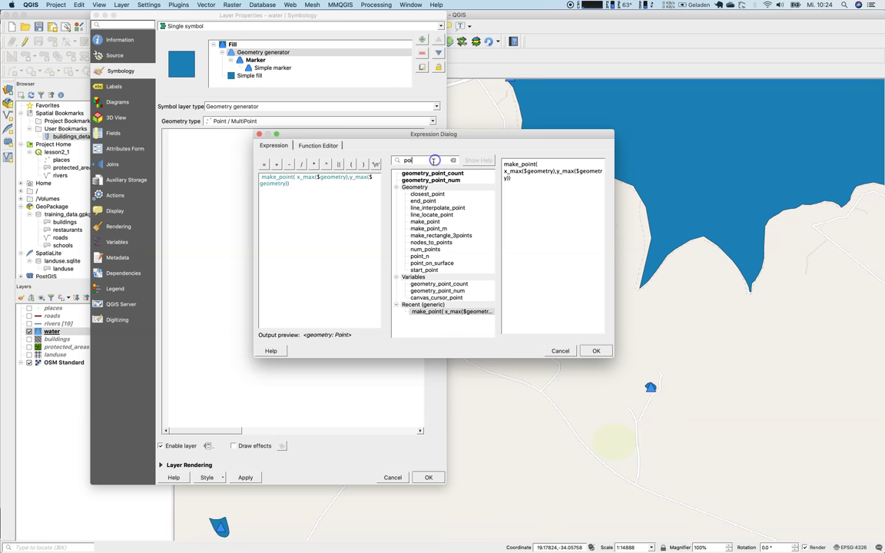
pyautogui.click(426, 222)
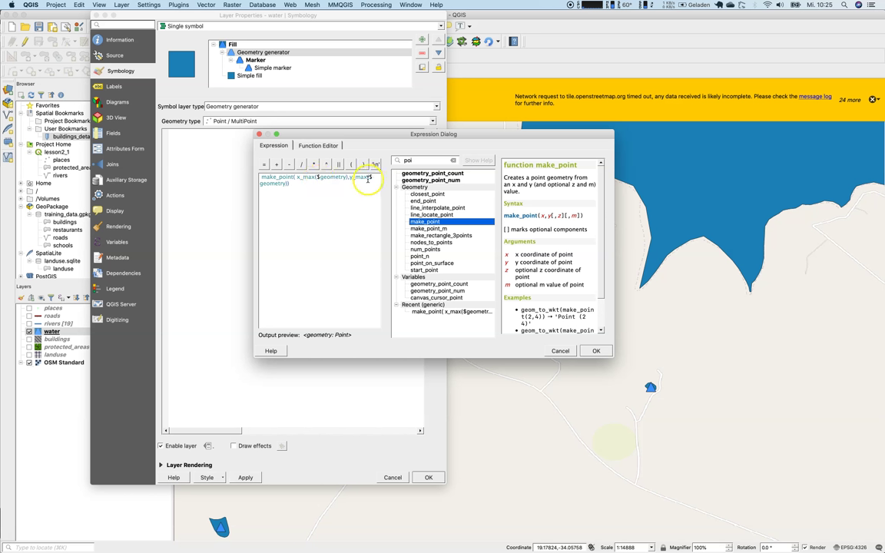
pyautogui.write(',')
# Confirm and apply the make_point expression, moving triangles to each polygon's upper-right corner
pyautogui.click(596, 351)
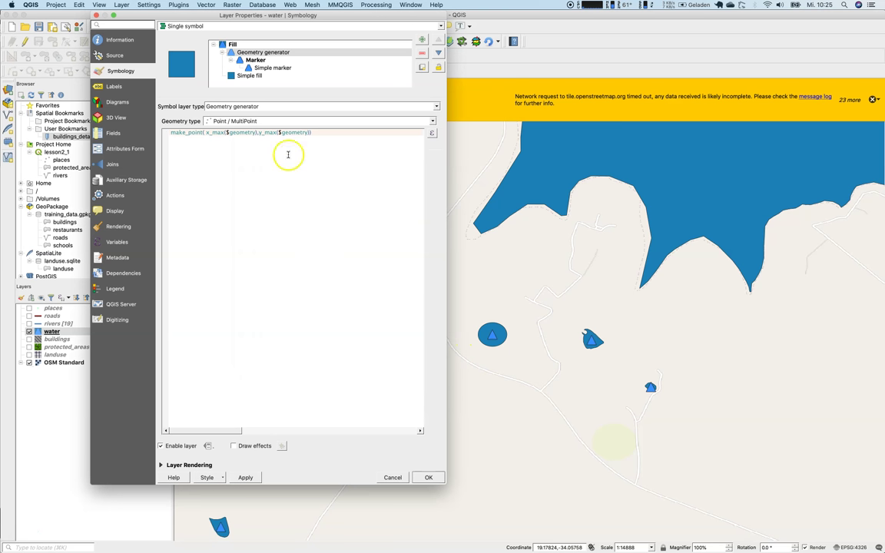
pyautogui.click(254, 482)
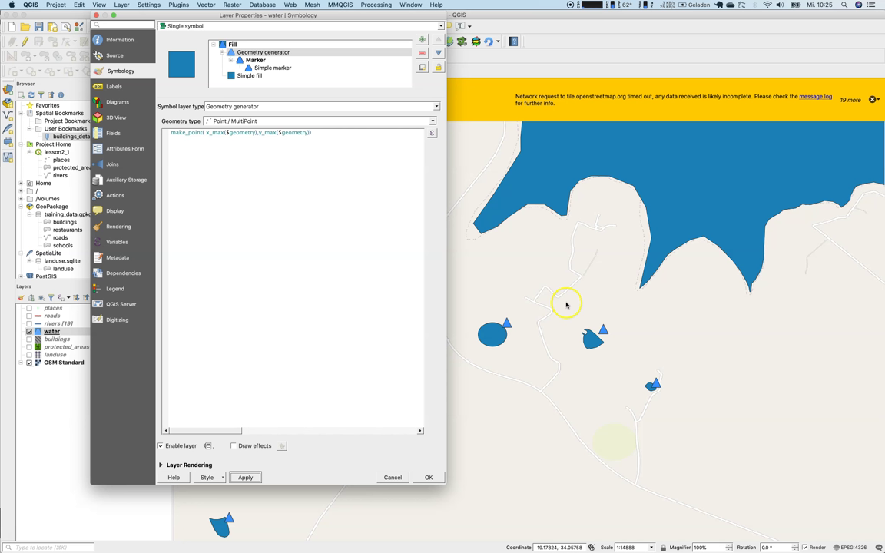
pyautogui.click(564, 384)
# Check the Simple fill row, then return to the Geometry generator, keeping its layer type
pyautogui.click(257, 75)
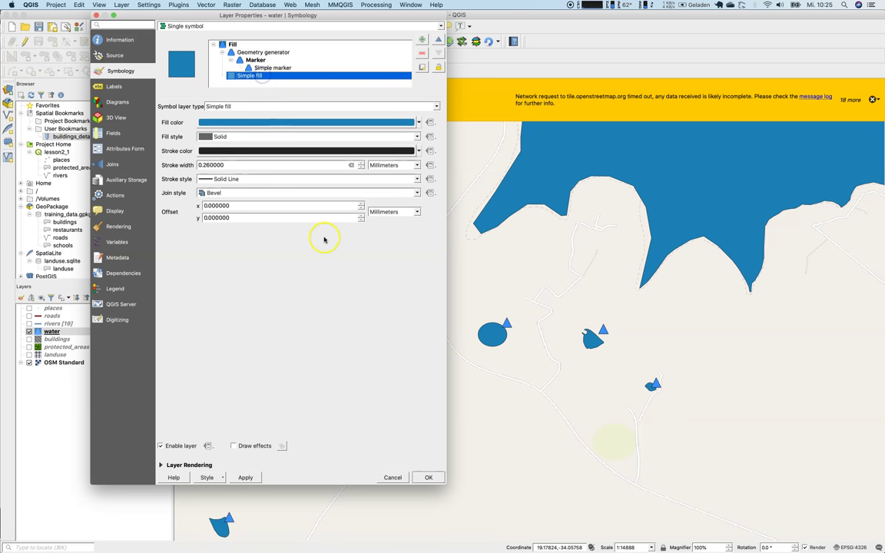
pyautogui.click(253, 52)
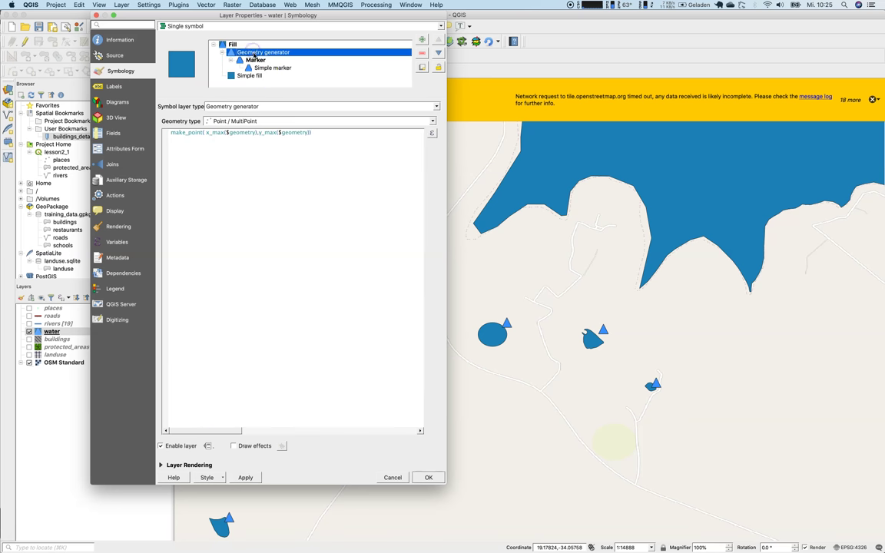
pyautogui.click(267, 107)
pyautogui.click(268, 109)
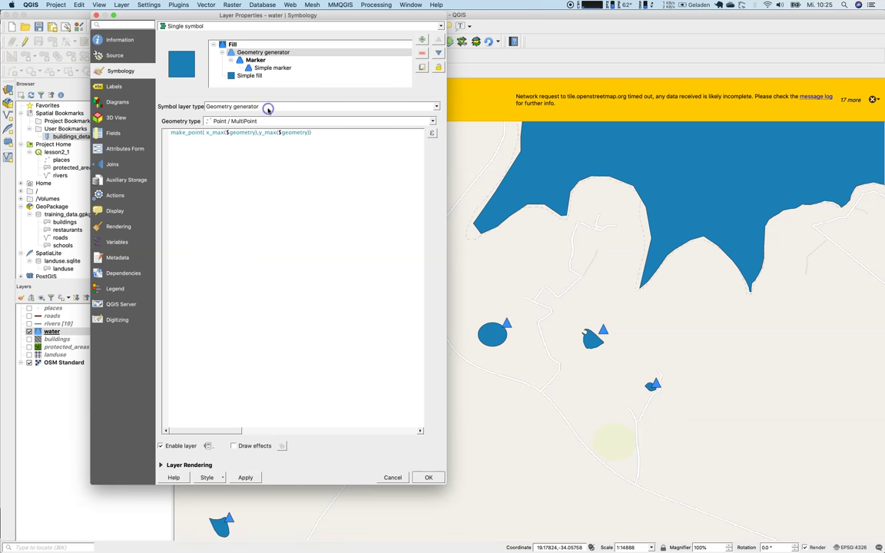